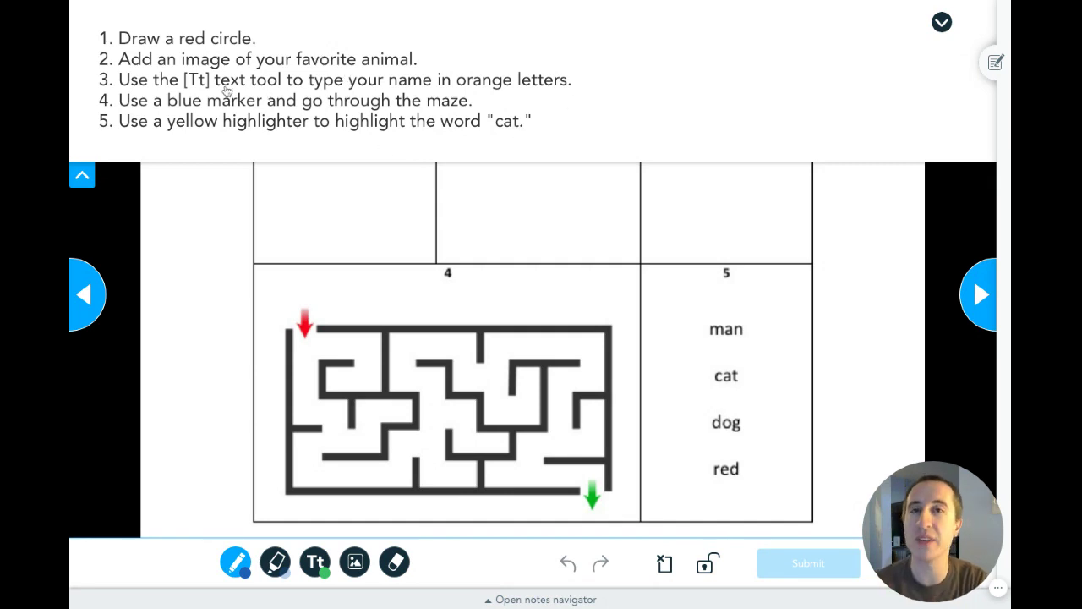
# - Collapse the five-task instructions panel to reveal worksheet boxes 1 to 5
pyautogui.click(83, 177)
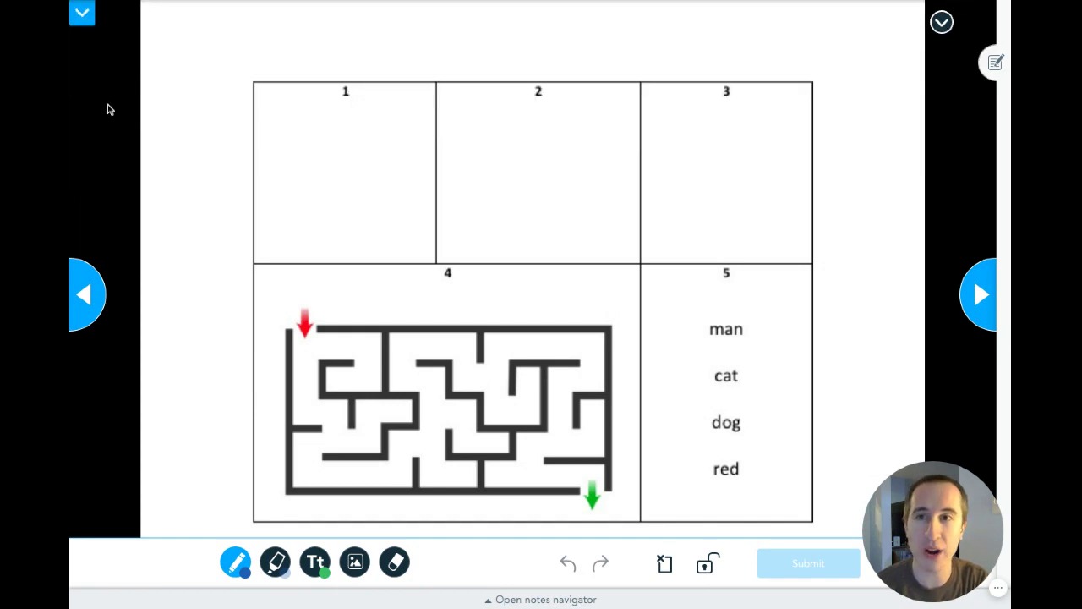
pyautogui.click(82, 15)
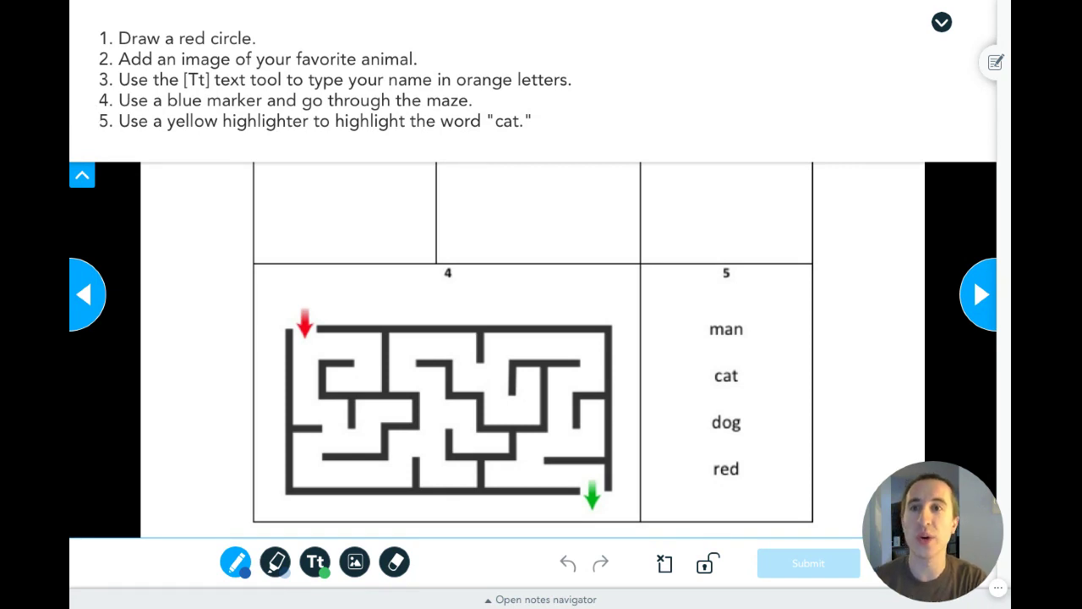
pyautogui.click(82, 177)
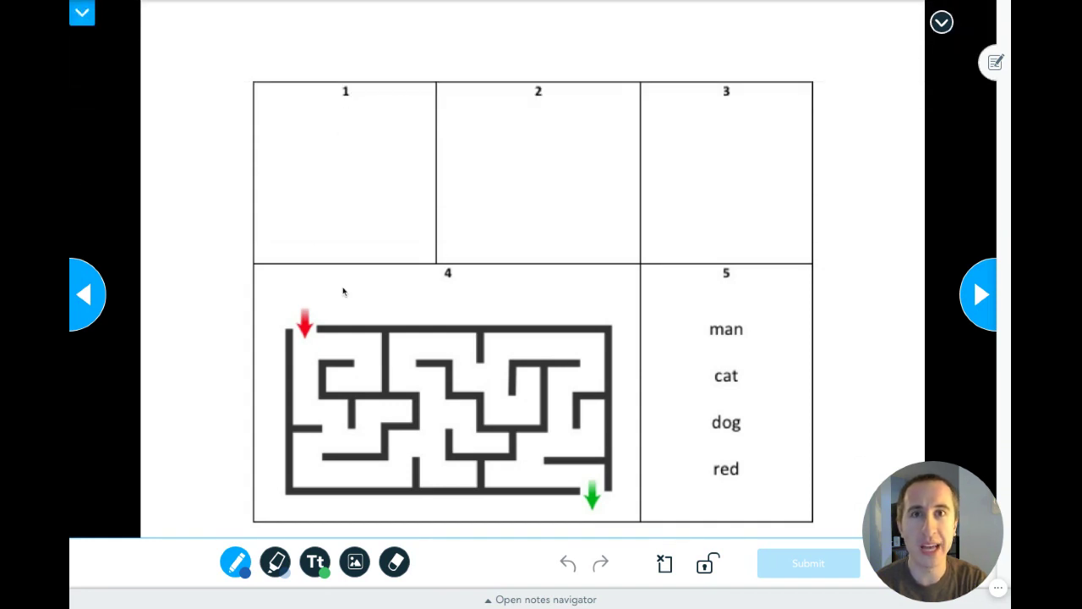
# - Draw a circle in box 1 with a thin red pen
pyautogui.click(236, 564)
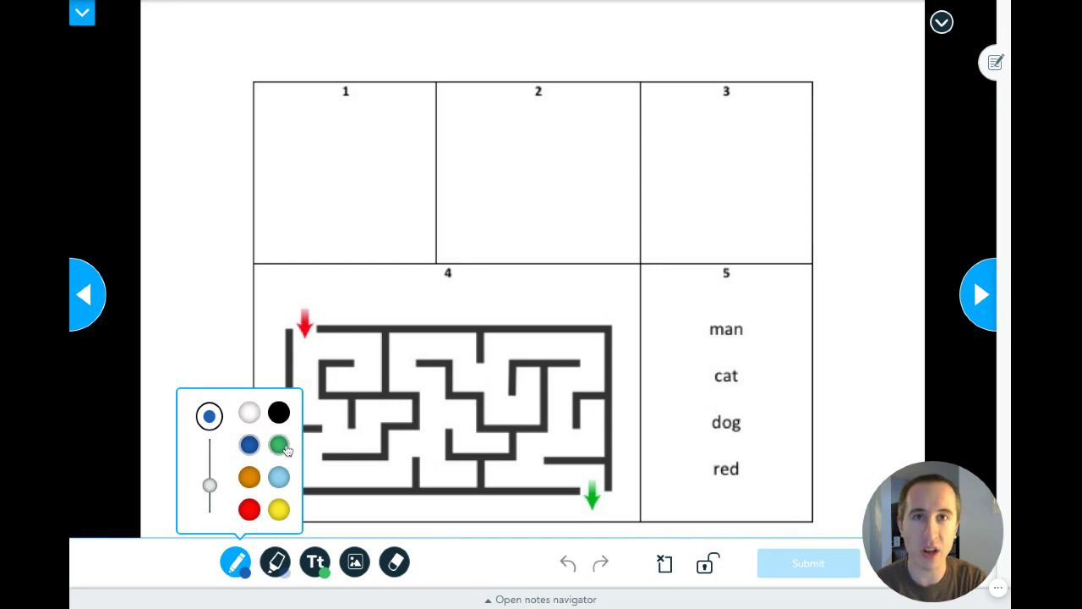
pyautogui.moveTo(209, 485); pyautogui.dragTo(210, 449)
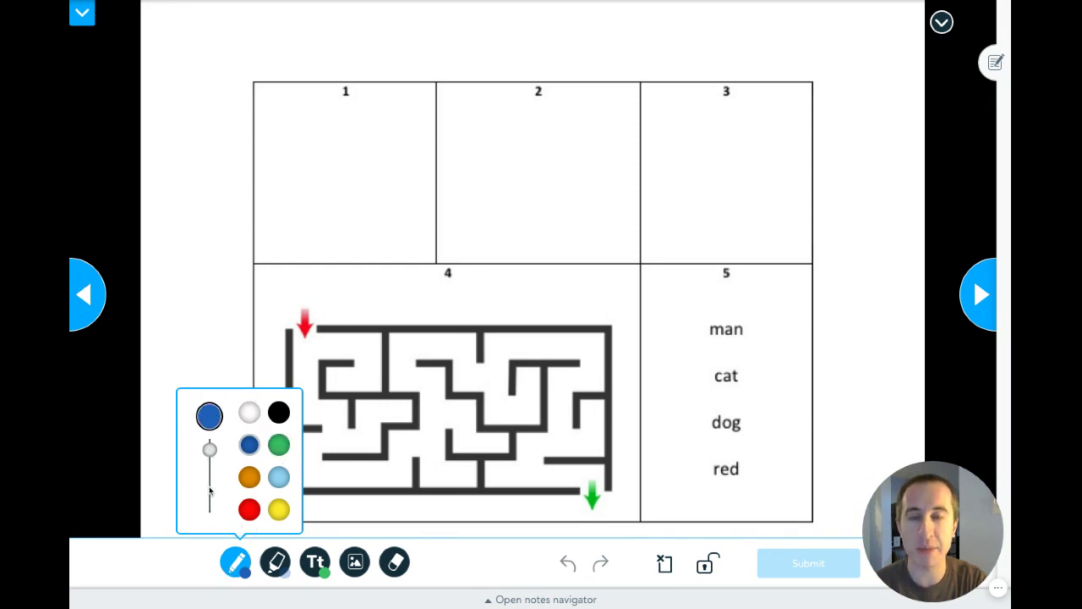
pyautogui.click(210, 491)
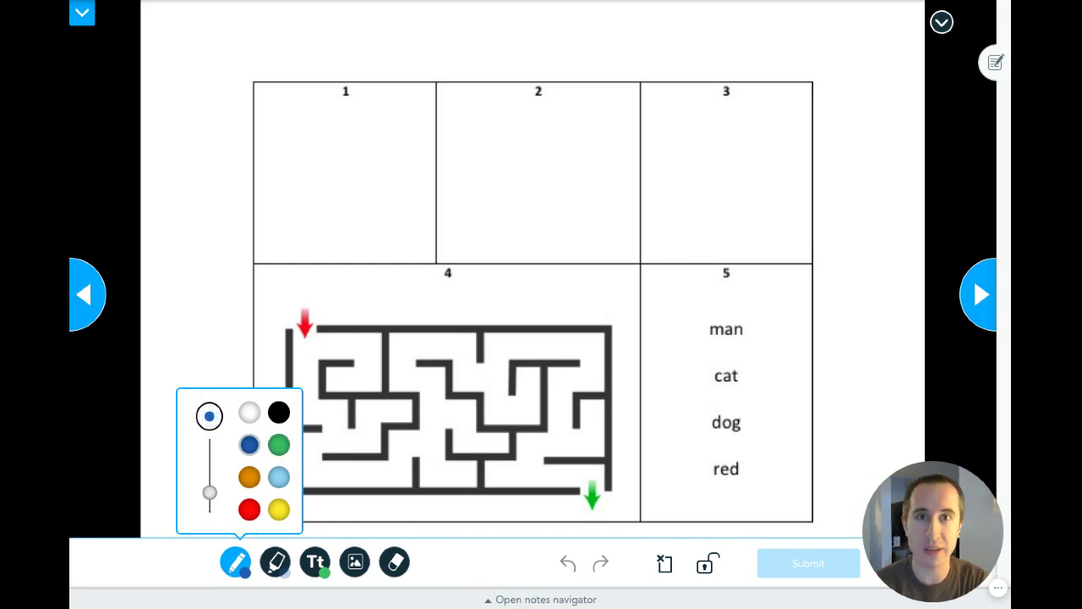
pyautogui.click(81, 23)
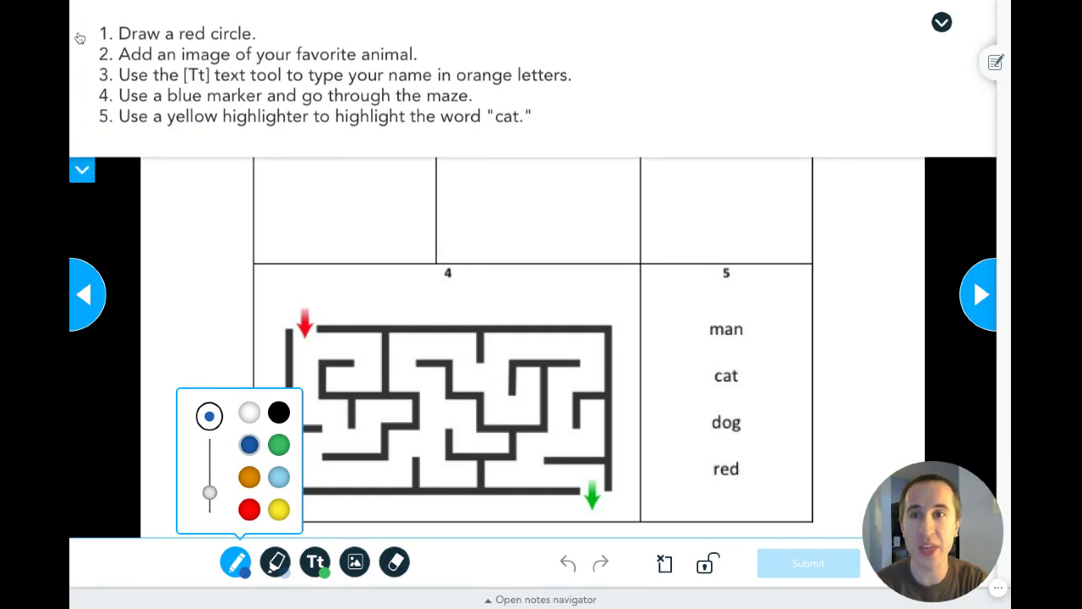
pyautogui.click(82, 178)
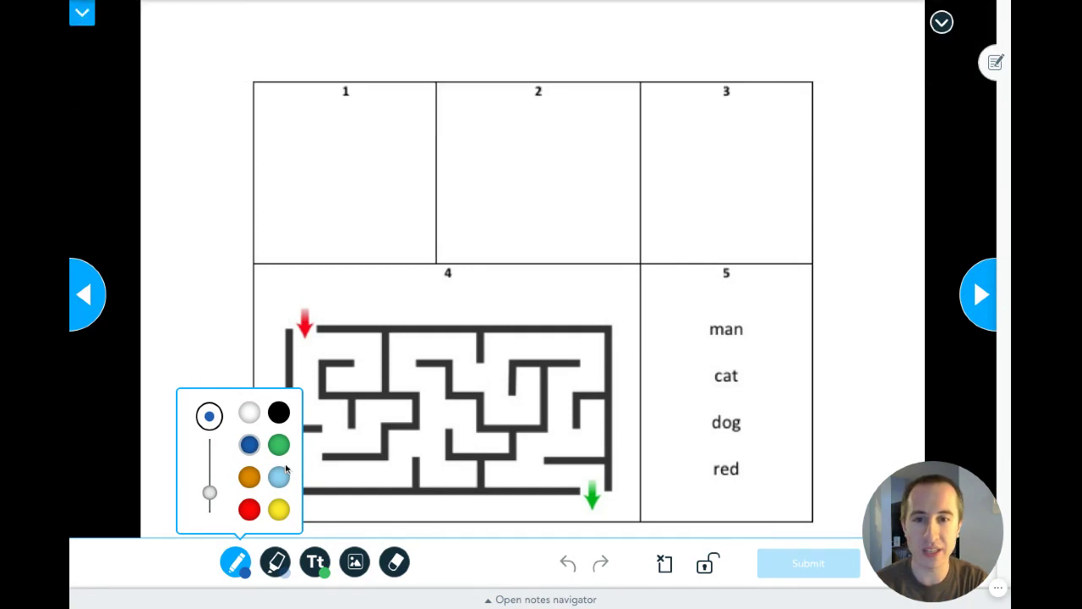
pyautogui.click(249, 509)
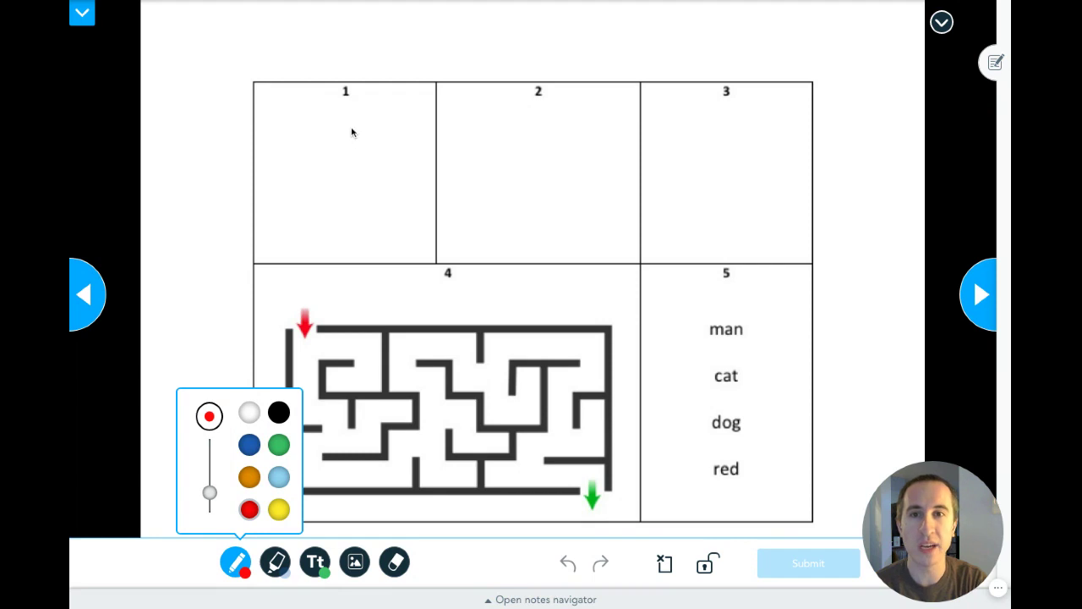
pyautogui.moveTo(351, 128)
pyautogui.mouseDown()
pyautogui.moveTo(315, 138)
pyautogui.moveTo(306, 207)
pyautogui.moveTo(368, 226)
pyautogui.moveTo(398, 165)
pyautogui.moveTo(372, 128)
pyautogui.moveTo(354, 125)
pyautogui.mouseUp()
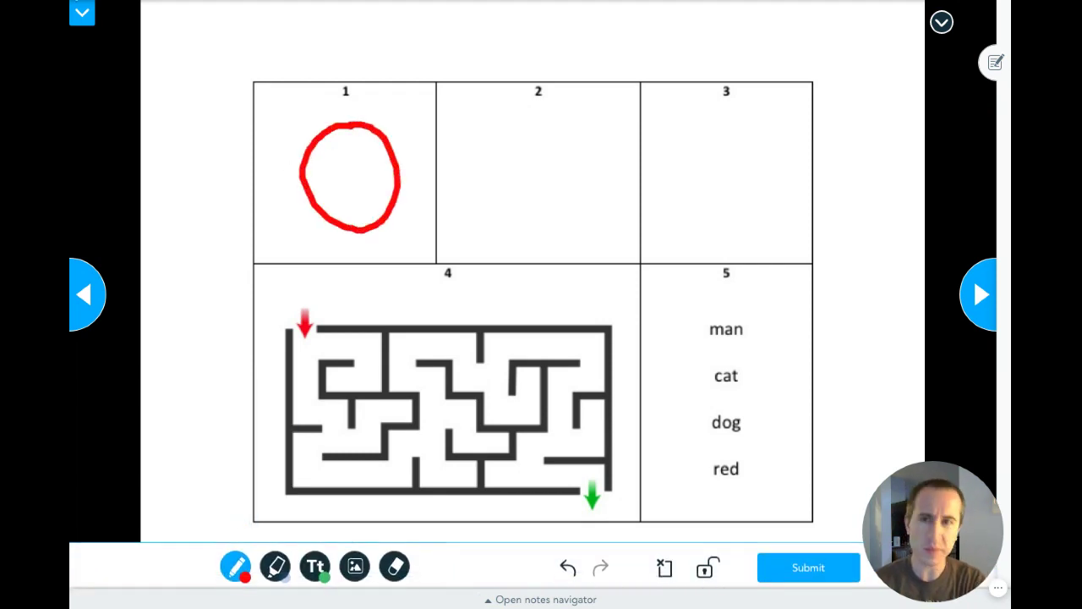
pyautogui.click(84, 15)
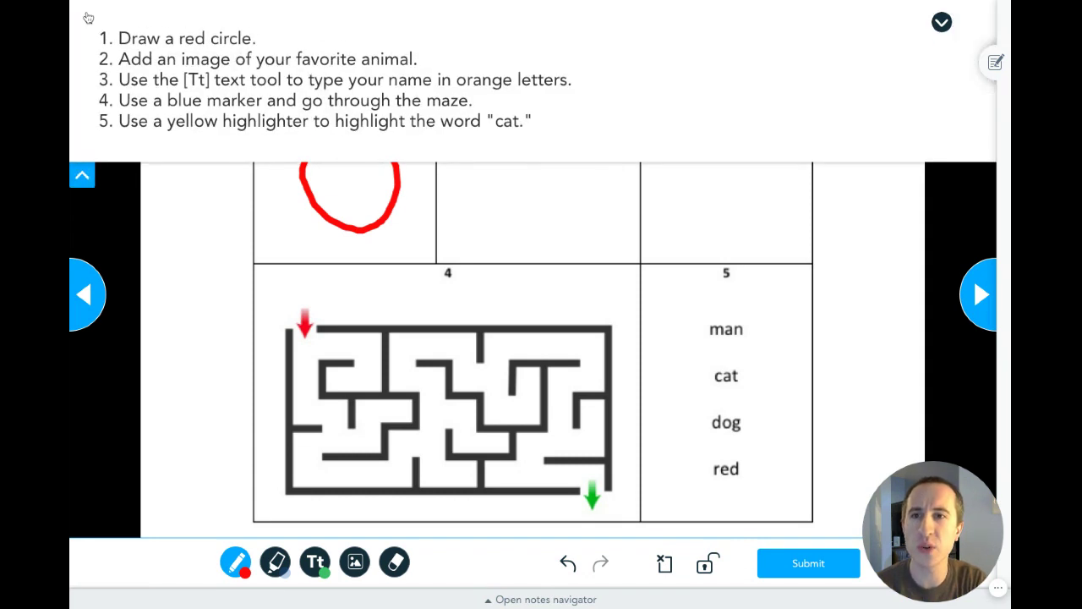
pyautogui.click(86, 181)
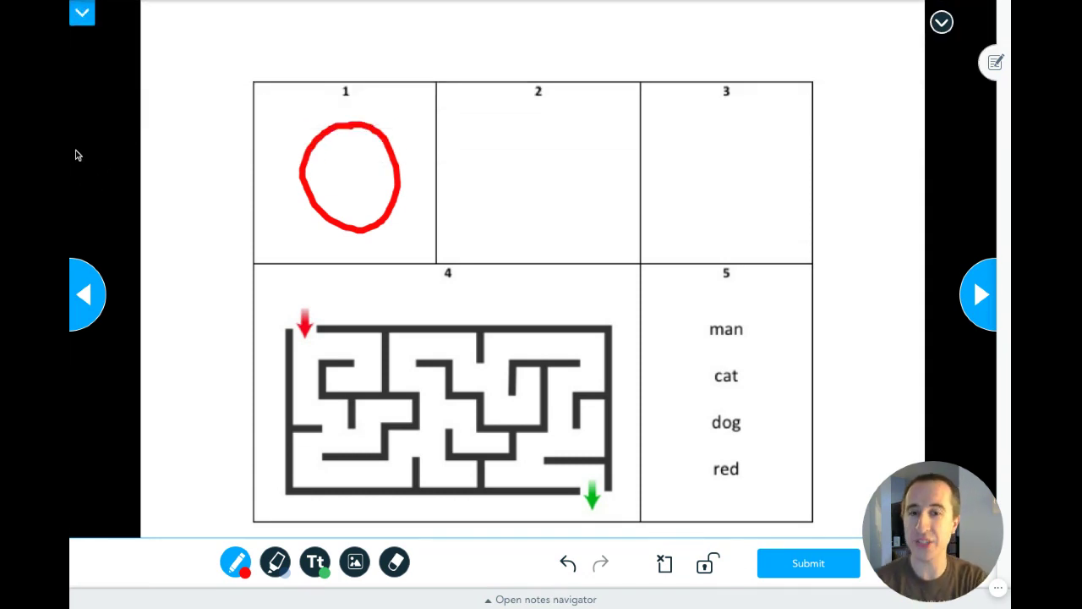
# - Search images for 'cat' and insert the orange cat photo onto the worksheet
pyautogui.click(355, 570)
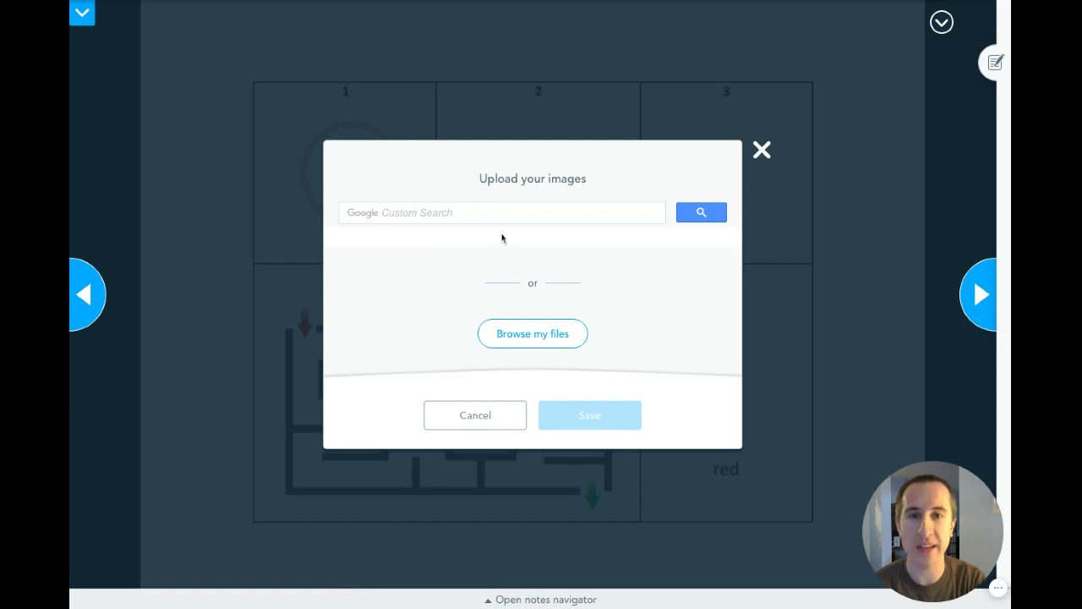
pyautogui.click(404, 213)
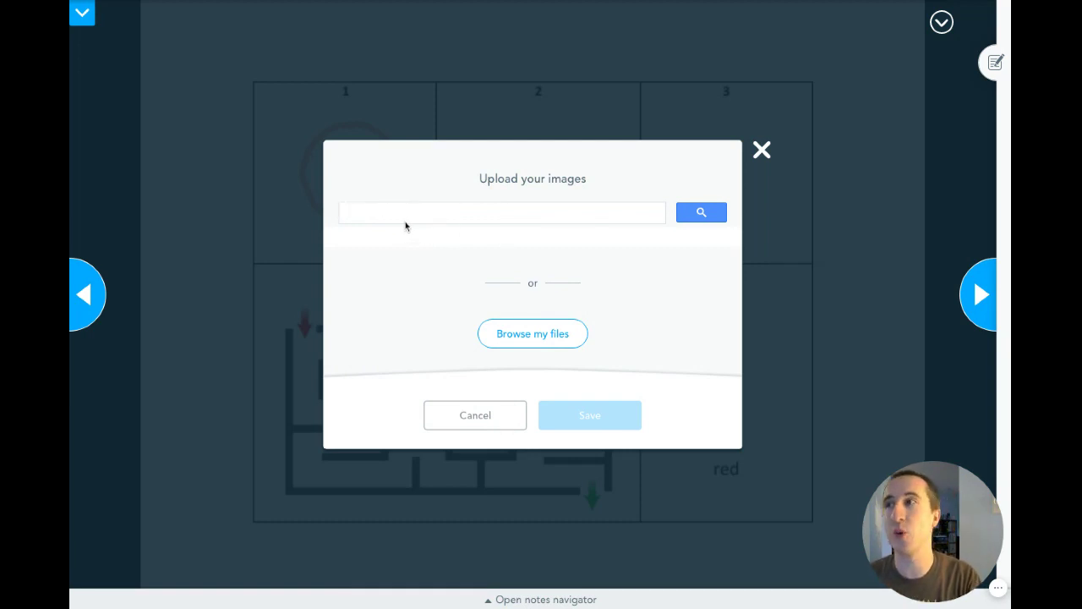
pyautogui.write('cat')
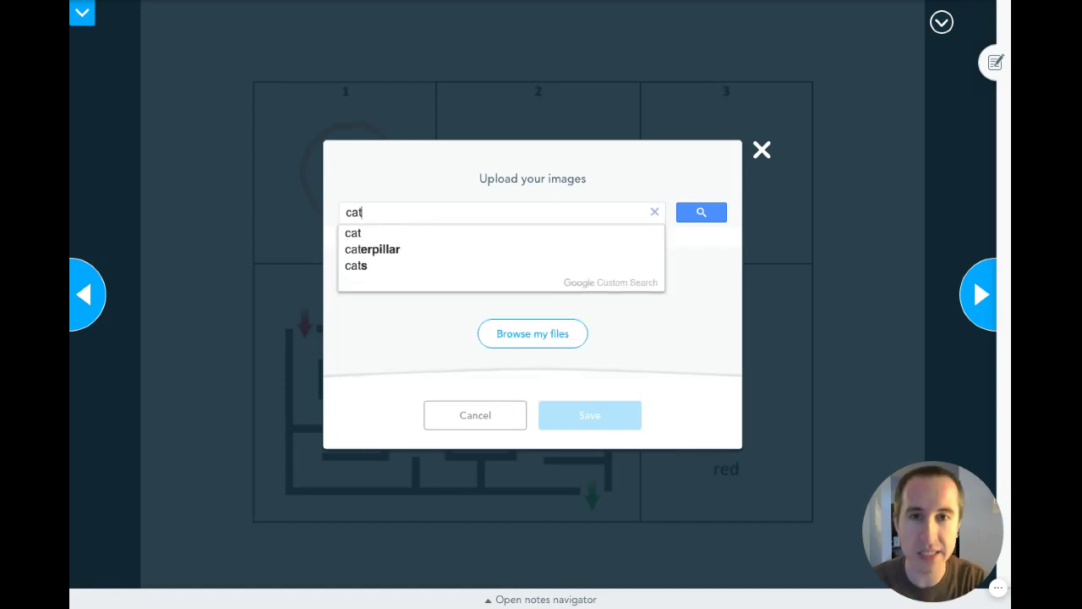
pyautogui.click(686, 218)
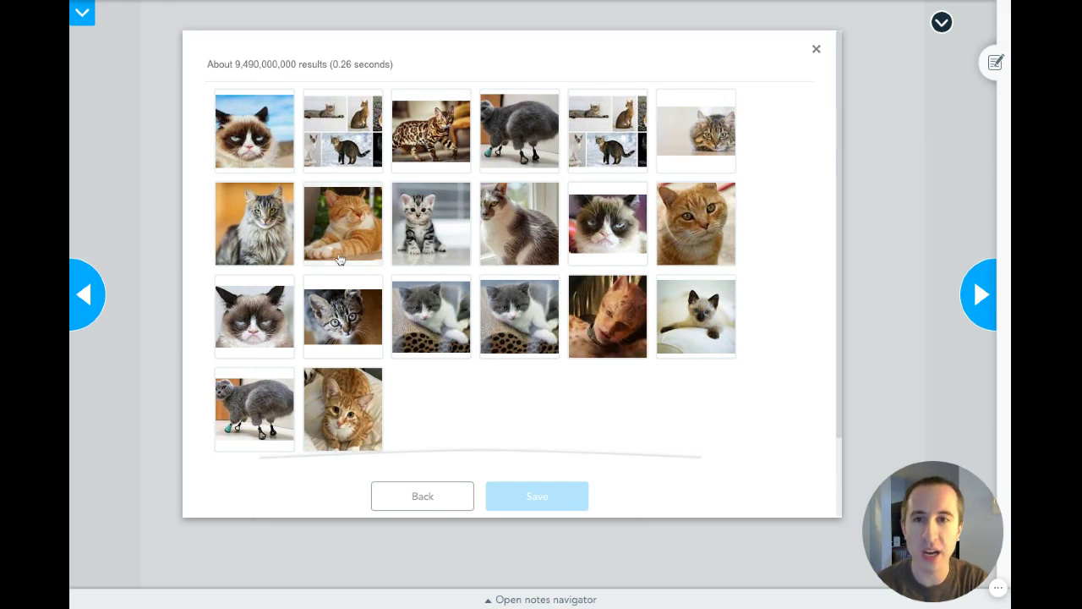
pyautogui.click(712, 233)
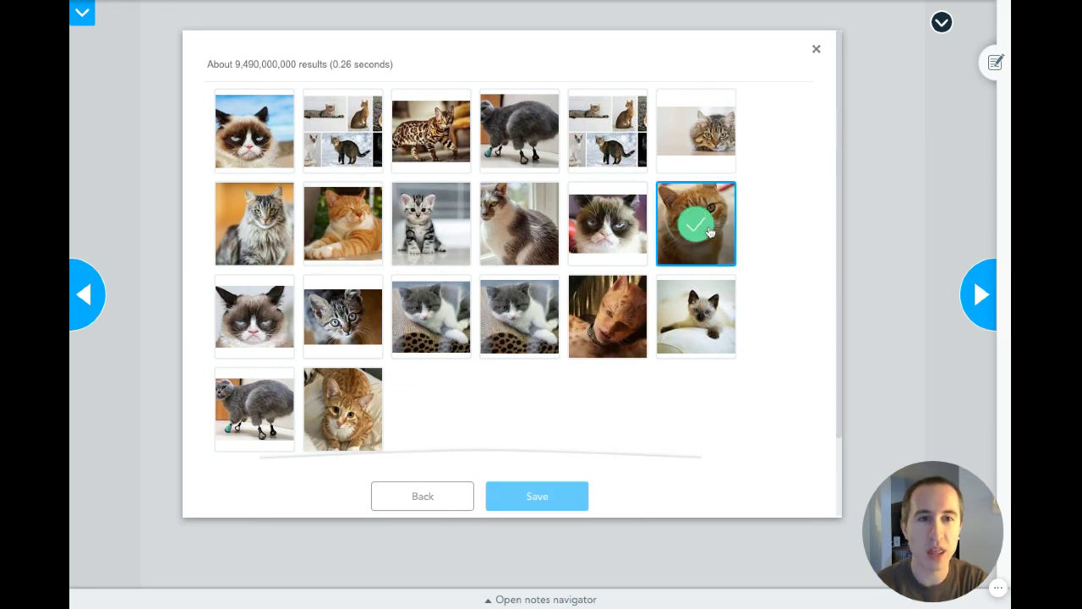
pyautogui.scroll(-2, 531, 514)
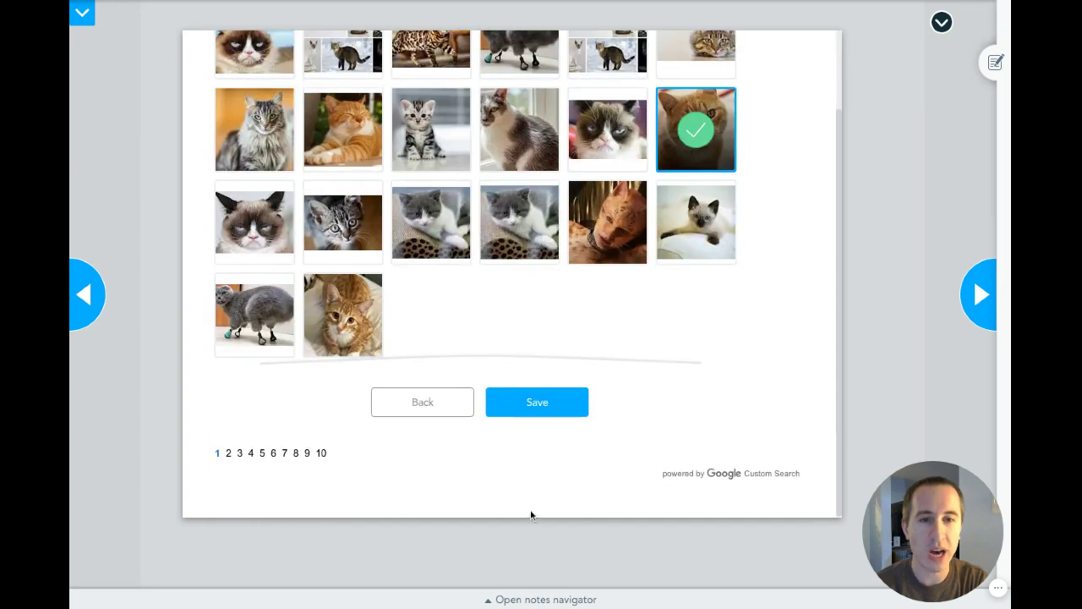
pyautogui.click(533, 404)
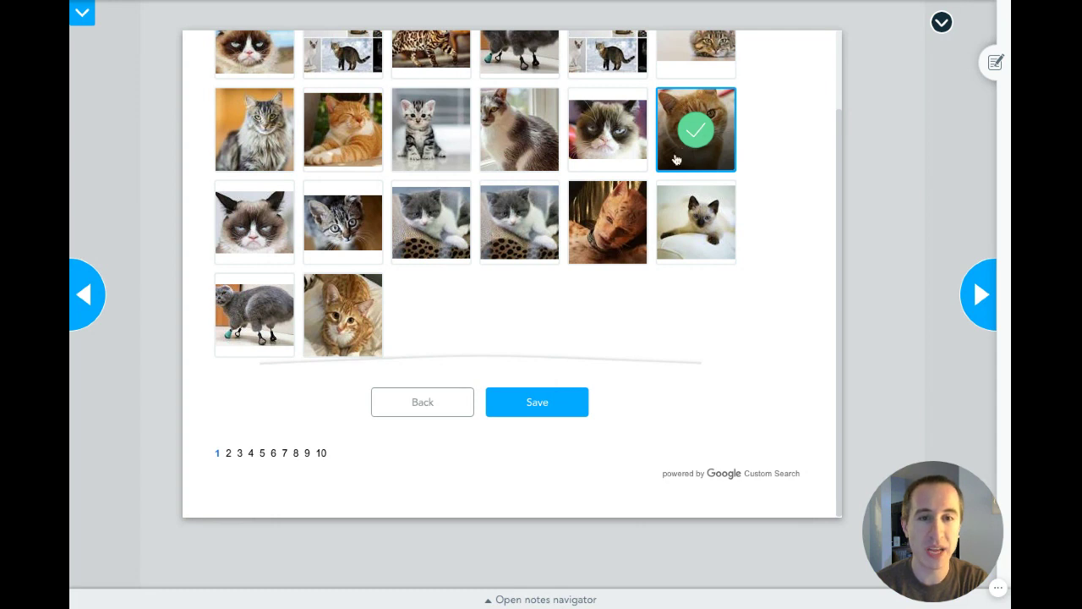
pyautogui.click(517, 410)
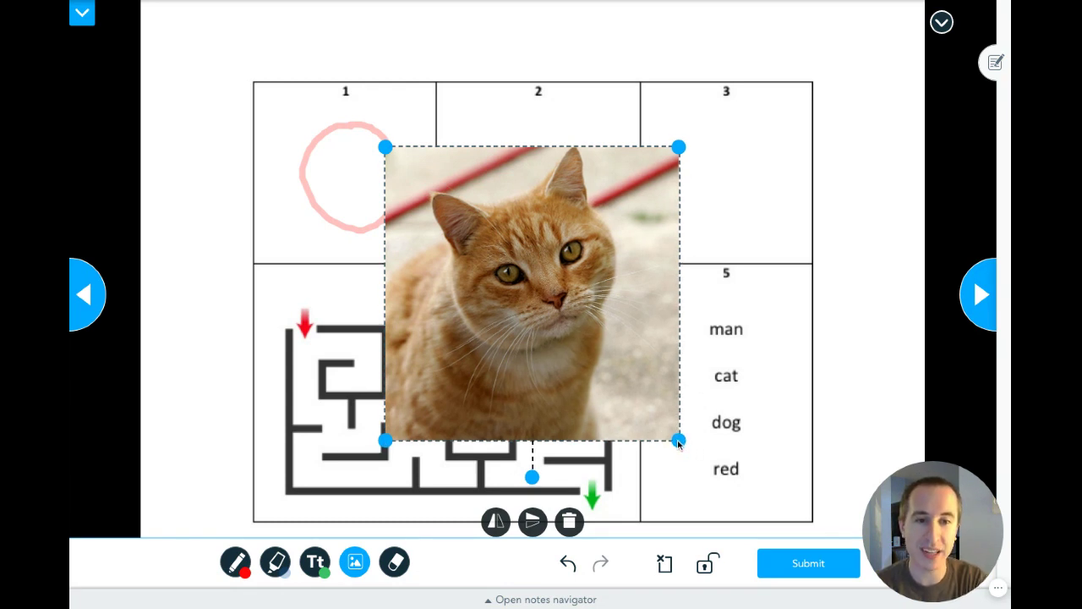
# - Shrink the cat photo to about half size and move it into box 2
pyautogui.moveTo(679, 440); pyautogui.dragTo(535, 296)
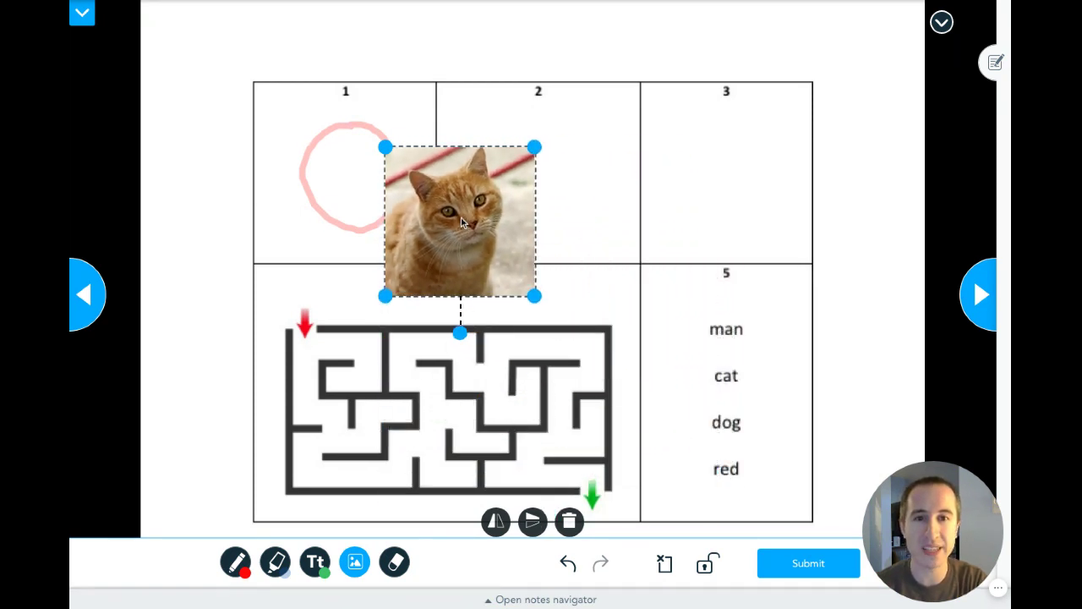
pyautogui.moveTo(460, 223); pyautogui.dragTo(539, 186)
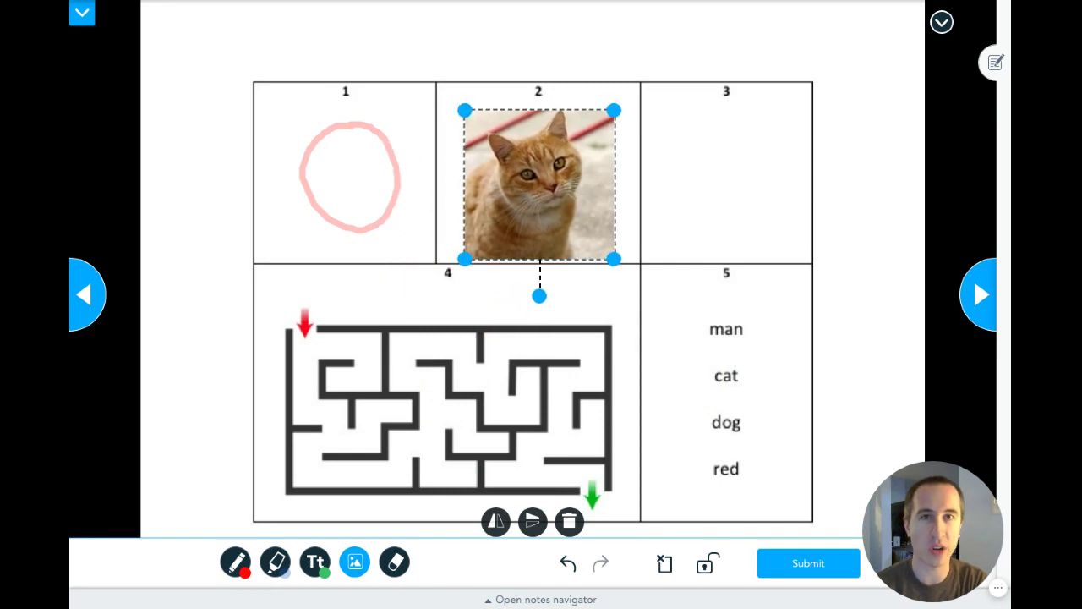
pyautogui.click(84, 19)
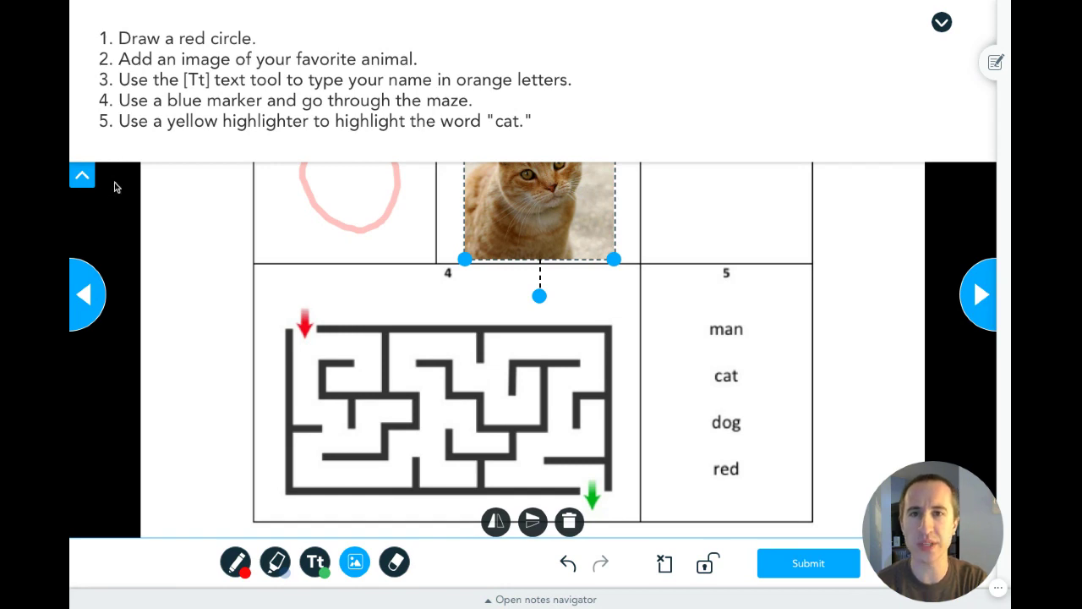
pyautogui.click(81, 178)
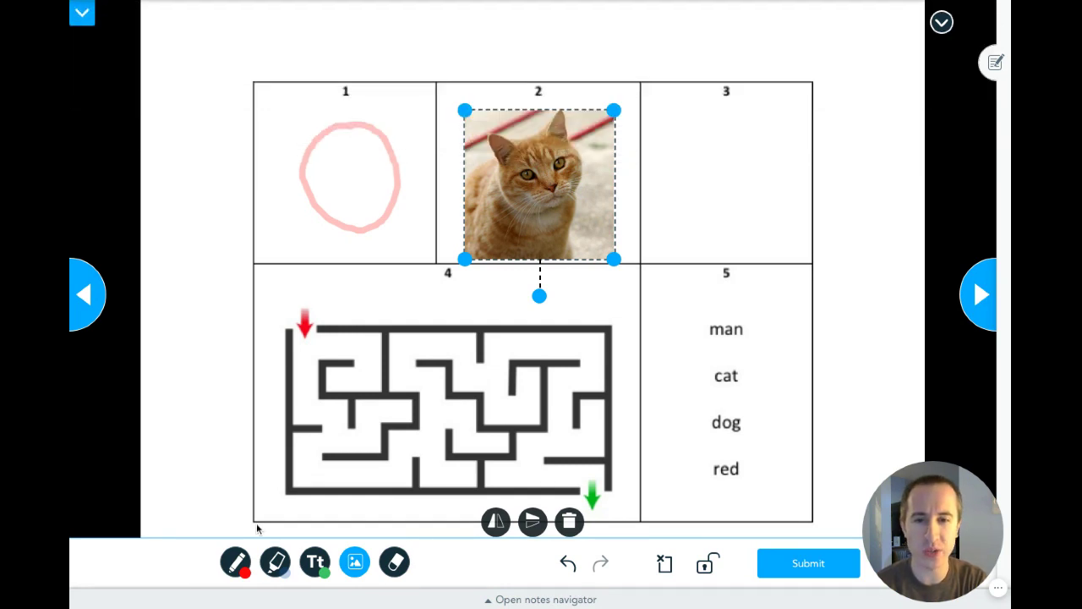
# - Add the student's name as large orange text positioned in box 3
pyautogui.click(315, 564)
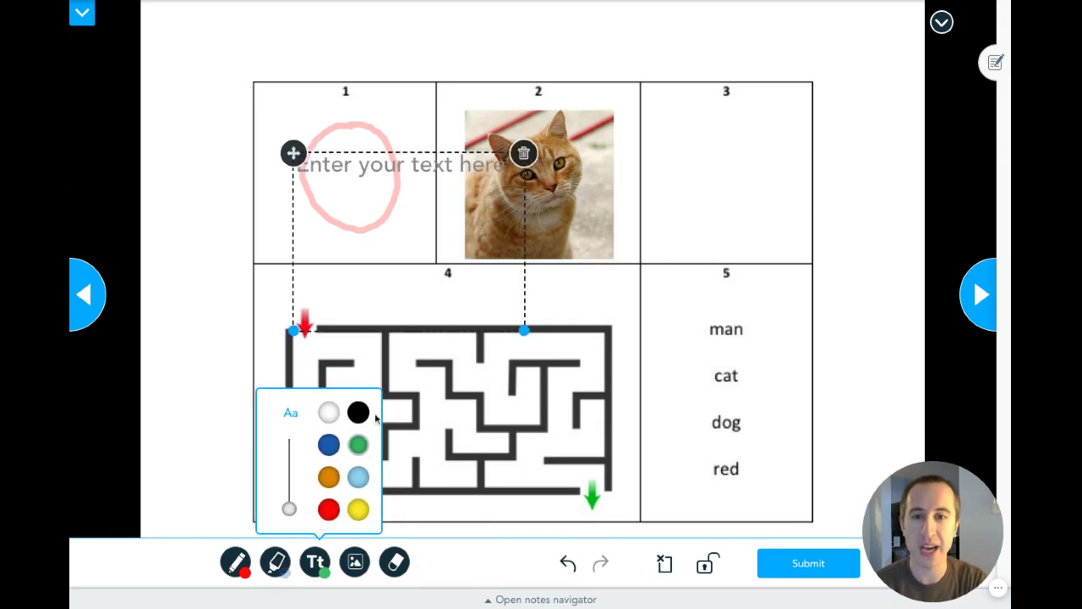
pyautogui.click(329, 476)
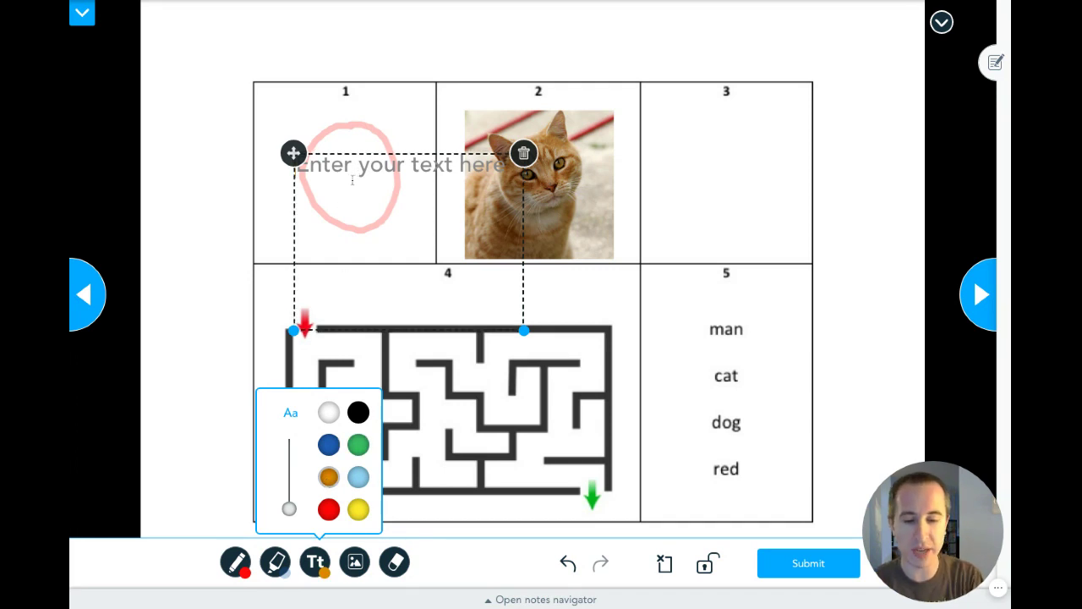
pyautogui.write('Tyler')
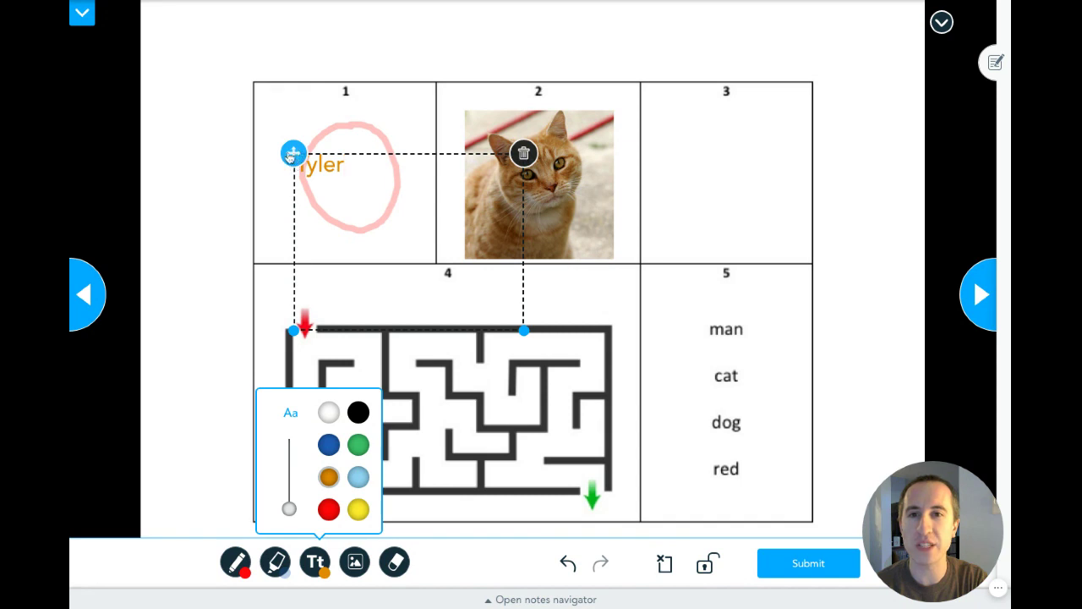
pyautogui.moveTo(292, 153); pyautogui.dragTo(662, 115)
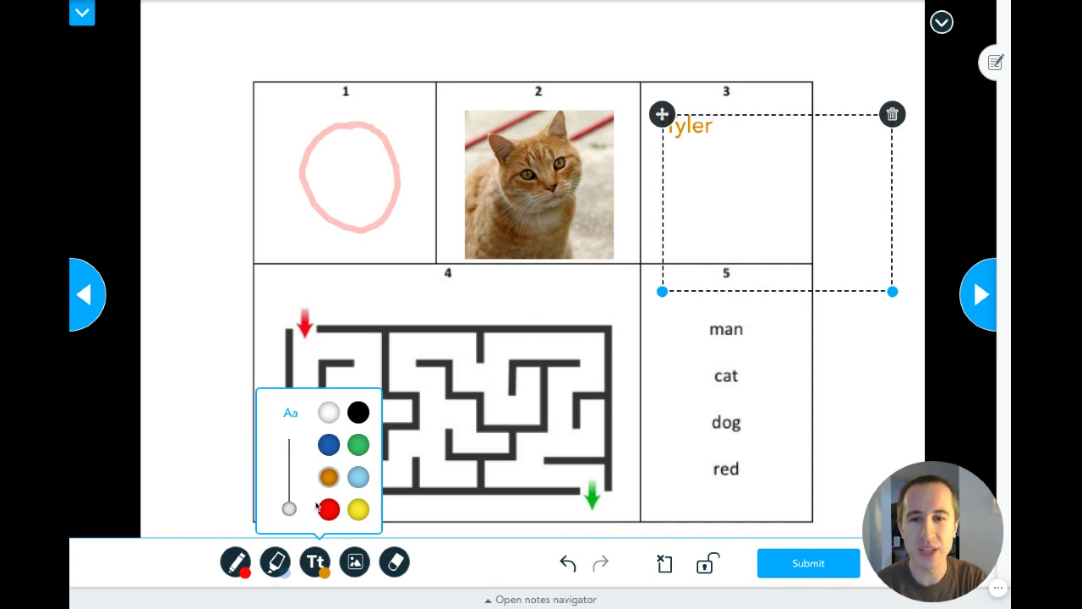
pyautogui.moveTo(290, 511); pyautogui.dragTo(289, 478)
pyautogui.moveTo(662, 114); pyautogui.dragTo(656, 137)
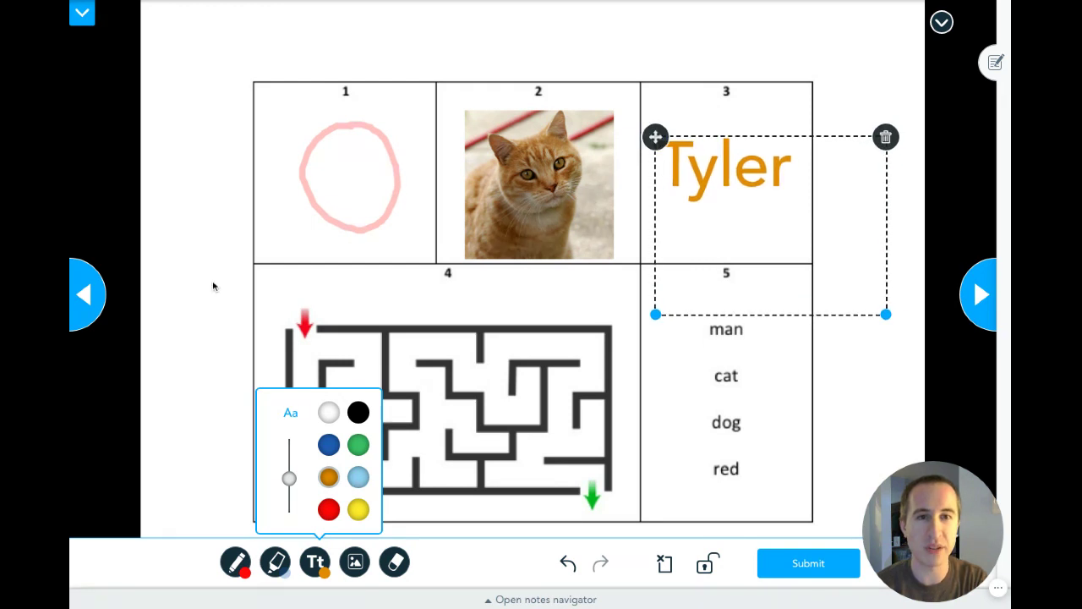
pyautogui.click(82, 13)
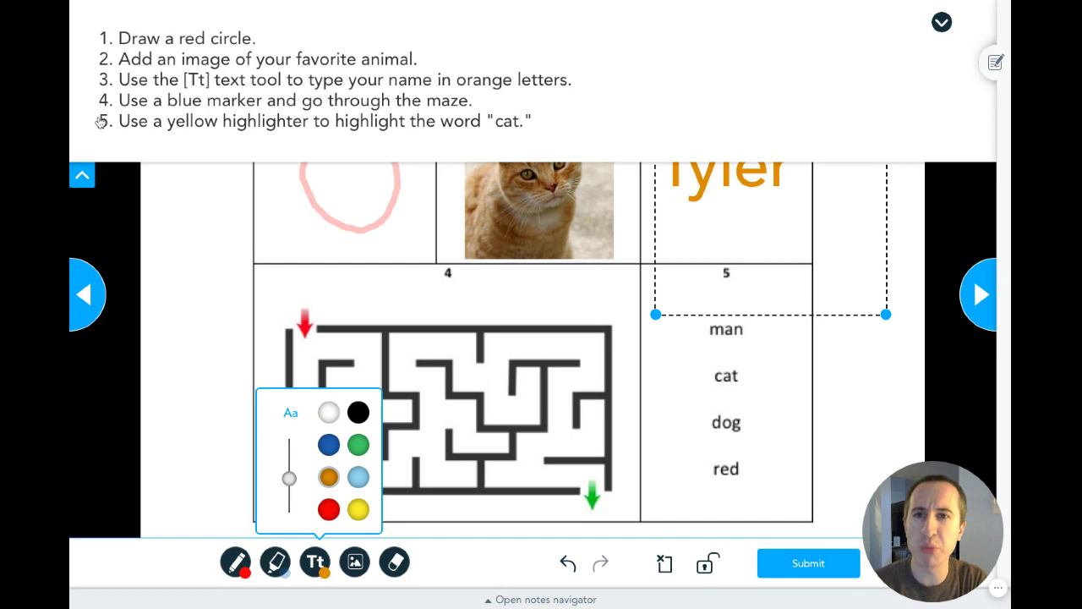
# - Draw a blue pen line from the maze's red entrance down the left corridor
pyautogui.click(85, 175)
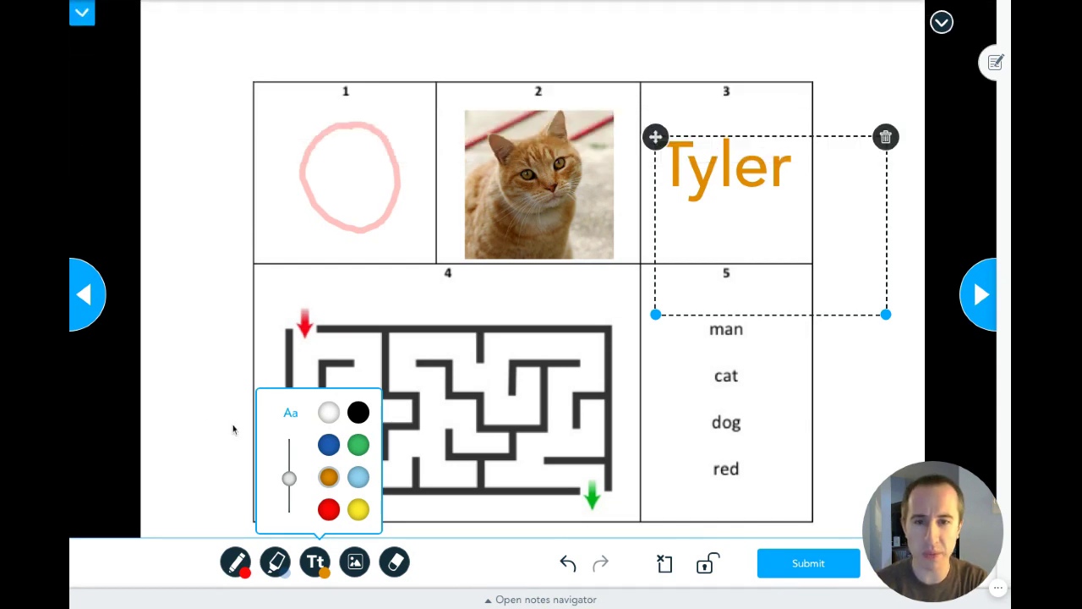
pyautogui.click(234, 563)
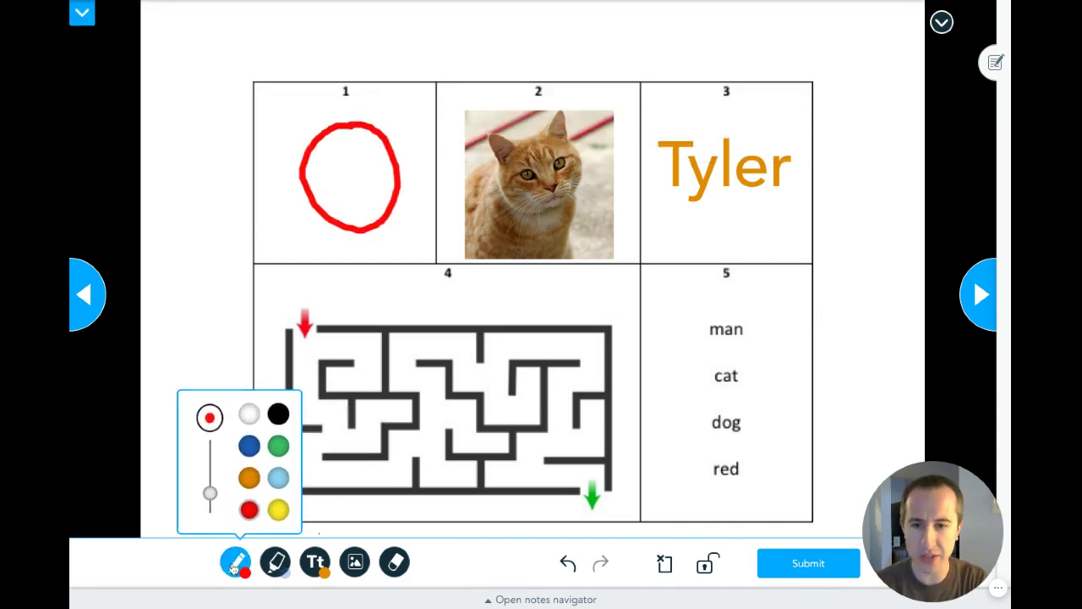
pyautogui.click(250, 447)
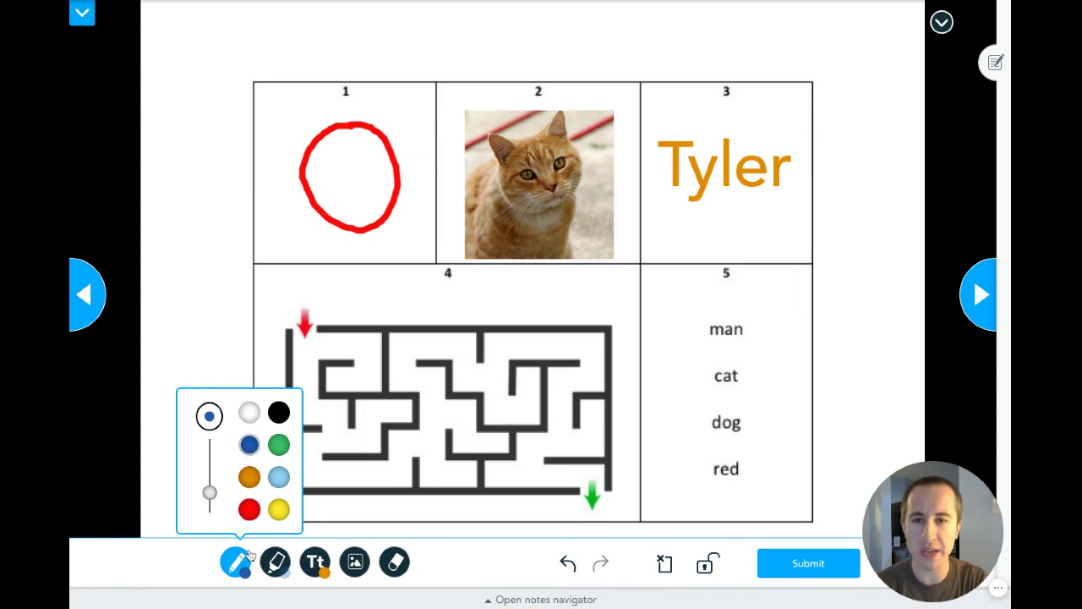
pyautogui.moveTo(307, 293)
pyautogui.mouseDown()
pyautogui.moveTo(307, 403)
pyautogui.moveTo(343, 435)
pyautogui.moveTo(385, 415)
pyautogui.mouseUp()
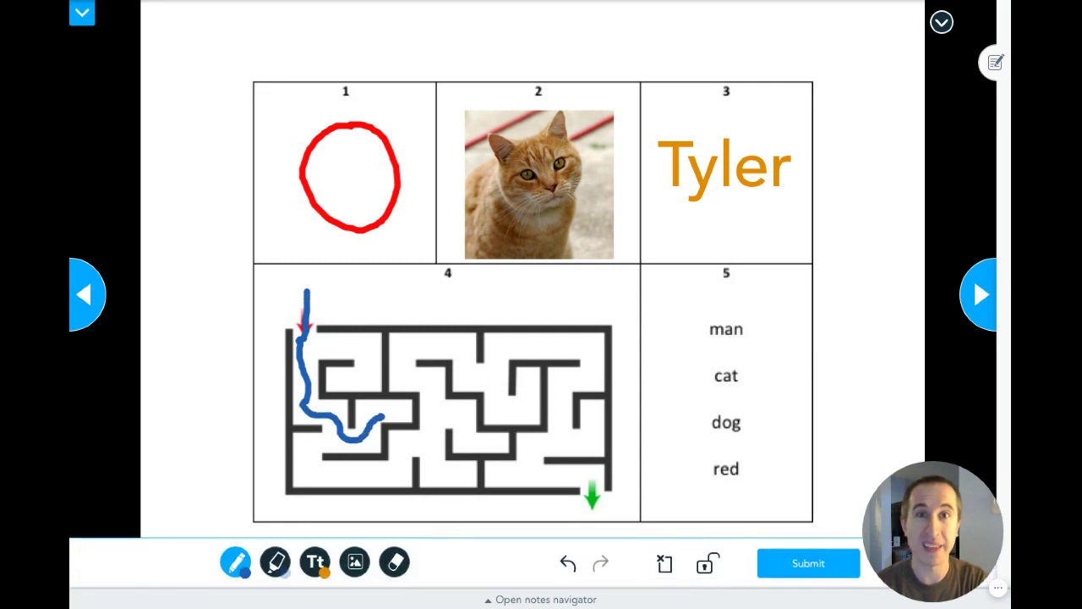
pyautogui.click(568, 571)
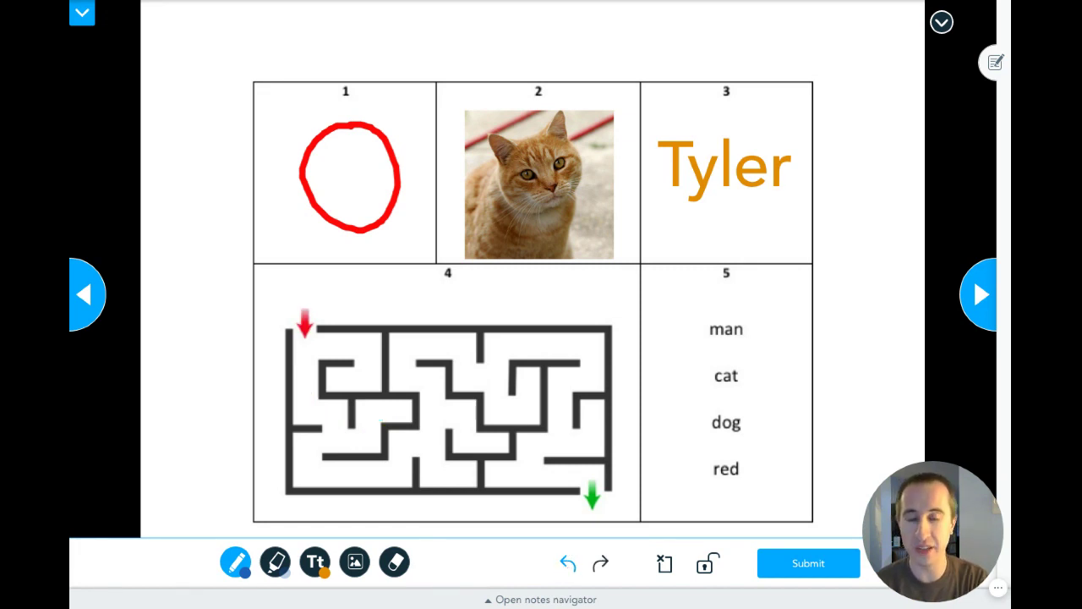
pyautogui.click(598, 565)
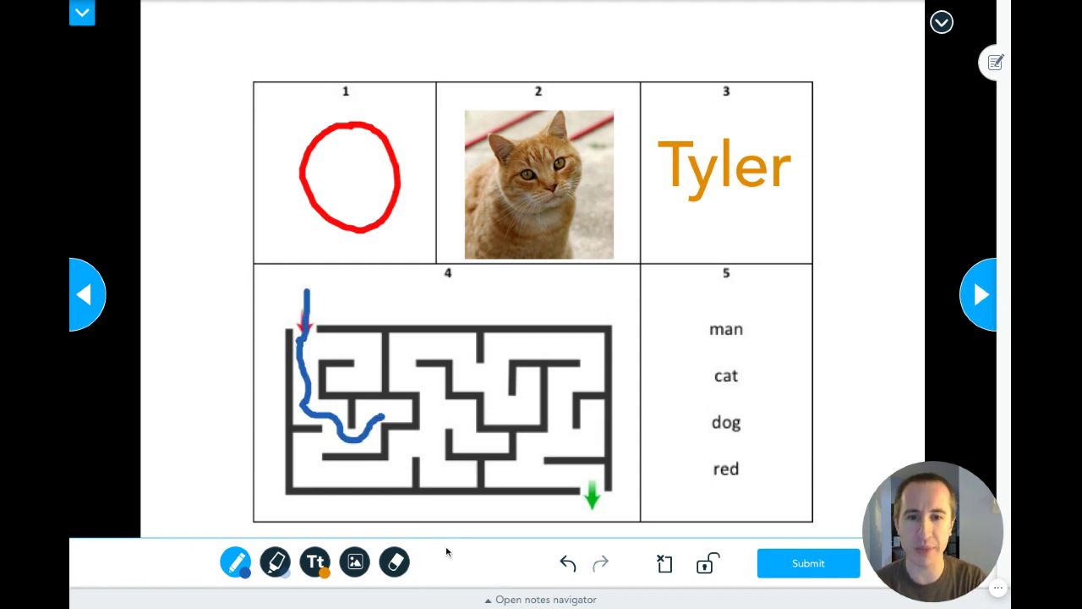
# - Erase the blue line's tip, then trace the rest of the maze to the green exit
pyautogui.click(397, 565)
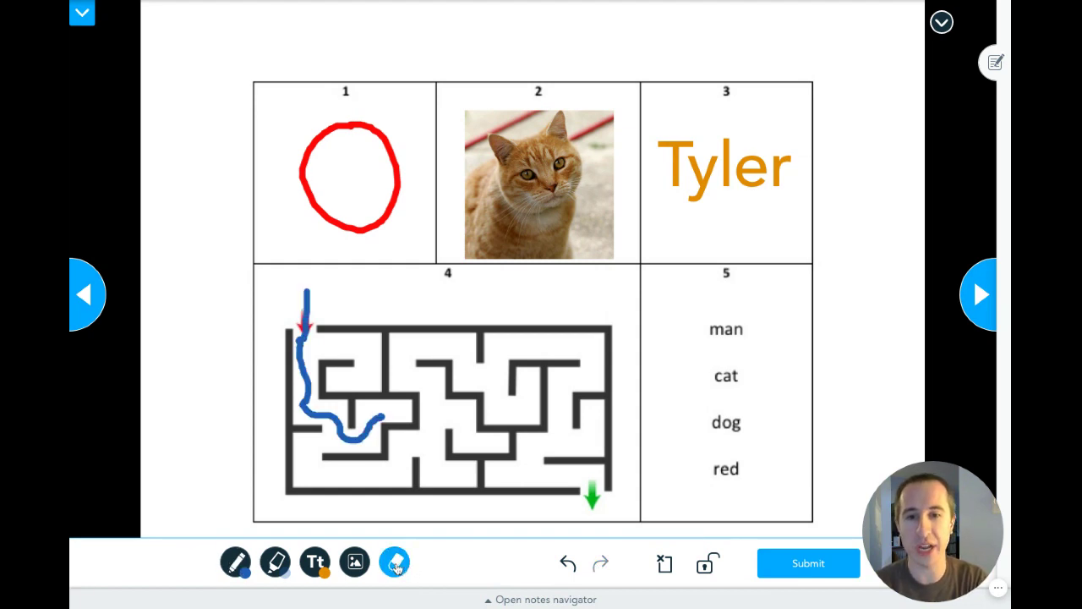
pyautogui.moveTo(388, 420); pyautogui.dragTo(351, 438)
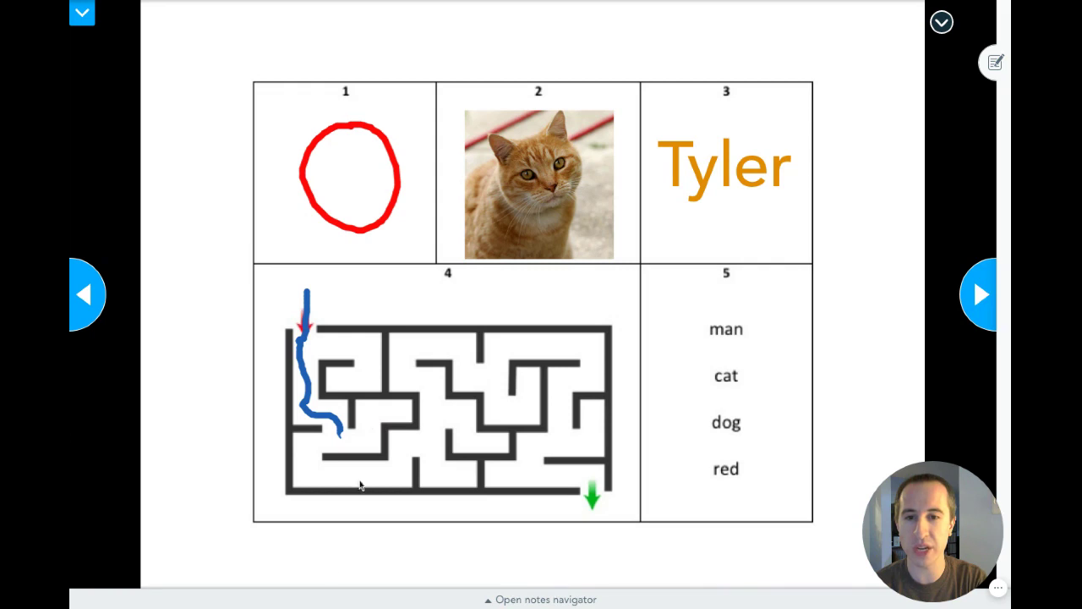
pyautogui.click(236, 562)
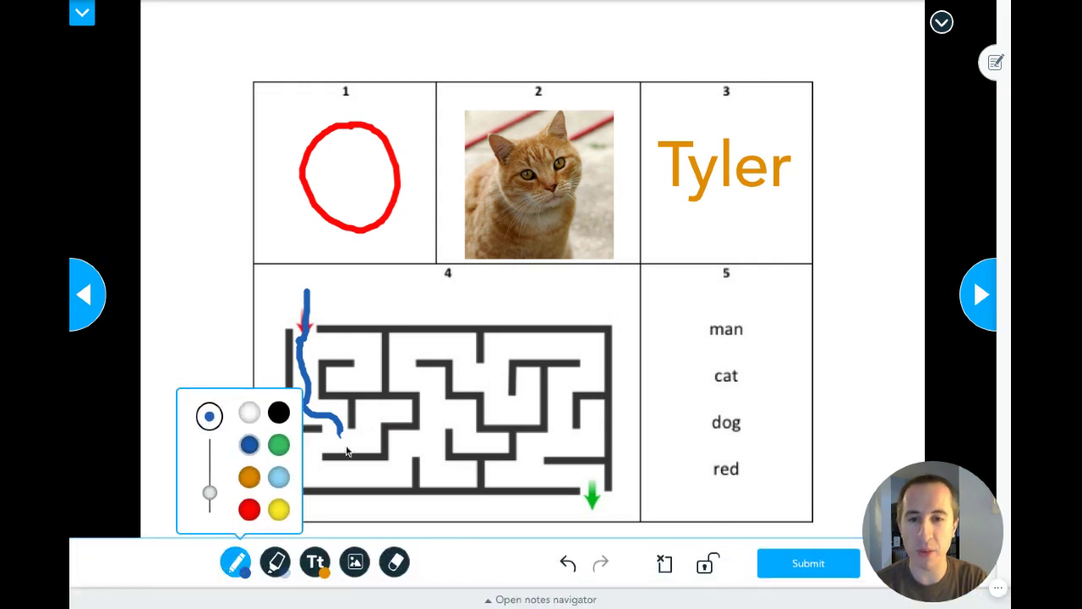
pyautogui.moveTo(342, 434)
pyautogui.mouseDown()
pyautogui.moveTo(313, 444)
pyautogui.moveTo(320, 470)
pyautogui.moveTo(382, 479)
pyautogui.moveTo(432, 431)
pyautogui.moveTo(436, 389)
pyautogui.moveTo(401, 362)
pyautogui.moveTo(443, 350)
pyautogui.moveTo(467, 372)
pyautogui.moveTo(545, 345)
pyautogui.moveTo(592, 360)
pyautogui.moveTo(565, 386)
pyautogui.moveTo(562, 440)
pyautogui.moveTo(526, 471)
pyautogui.moveTo(593, 473)
pyautogui.moveTo(587, 511)
pyautogui.mouseUp()
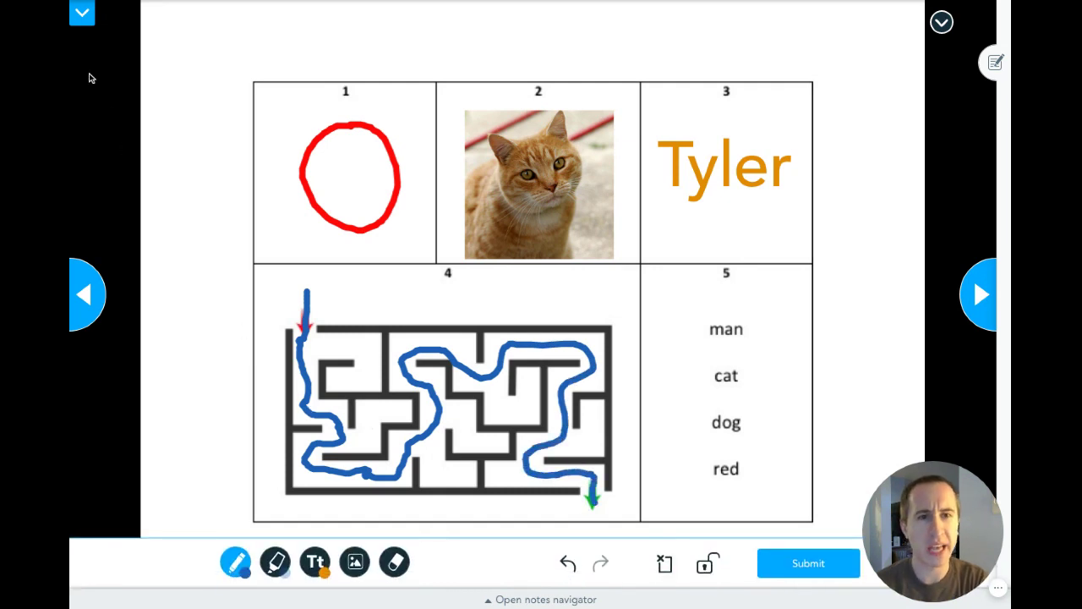
pyautogui.click(83, 15)
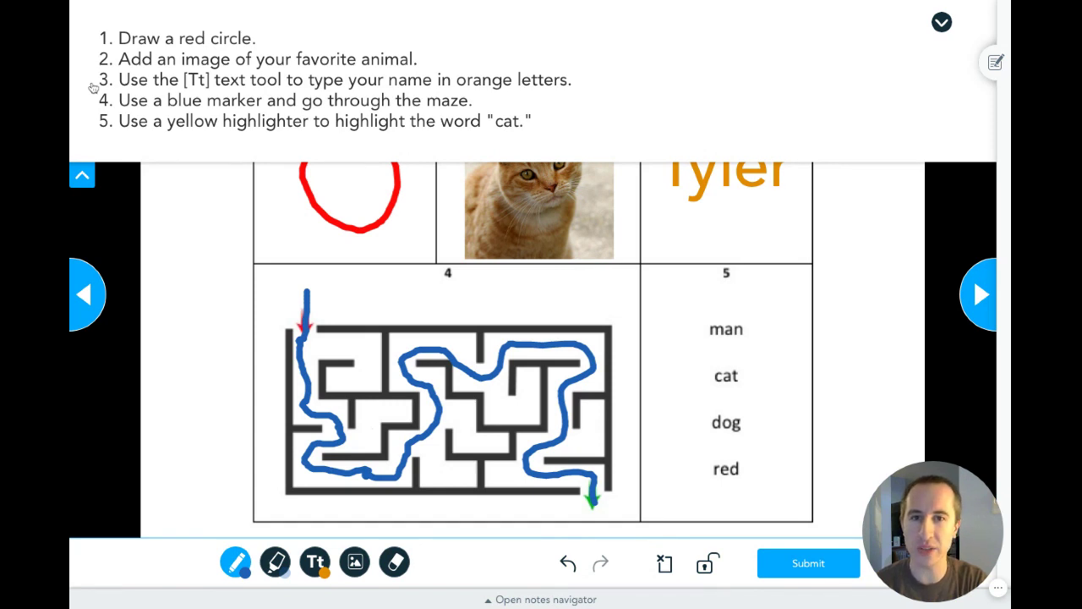
pyautogui.click(82, 176)
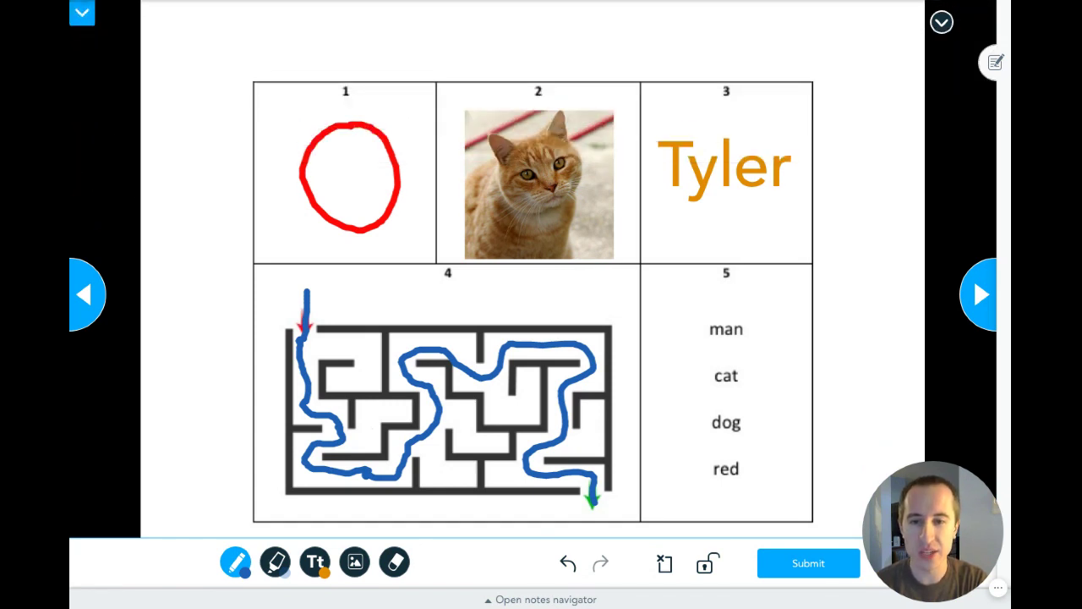
# - Highlight the word 'cat' in box 5 with a thicker yellow highlighter
pyautogui.click(274, 564)
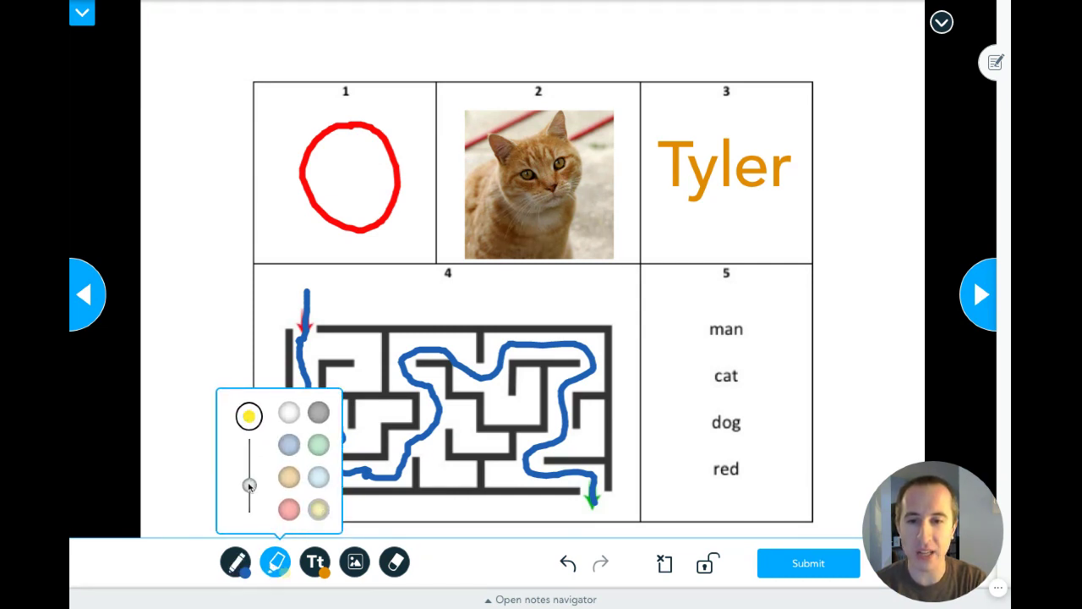
pyautogui.moveTo(249, 485); pyautogui.dragTo(250, 461)
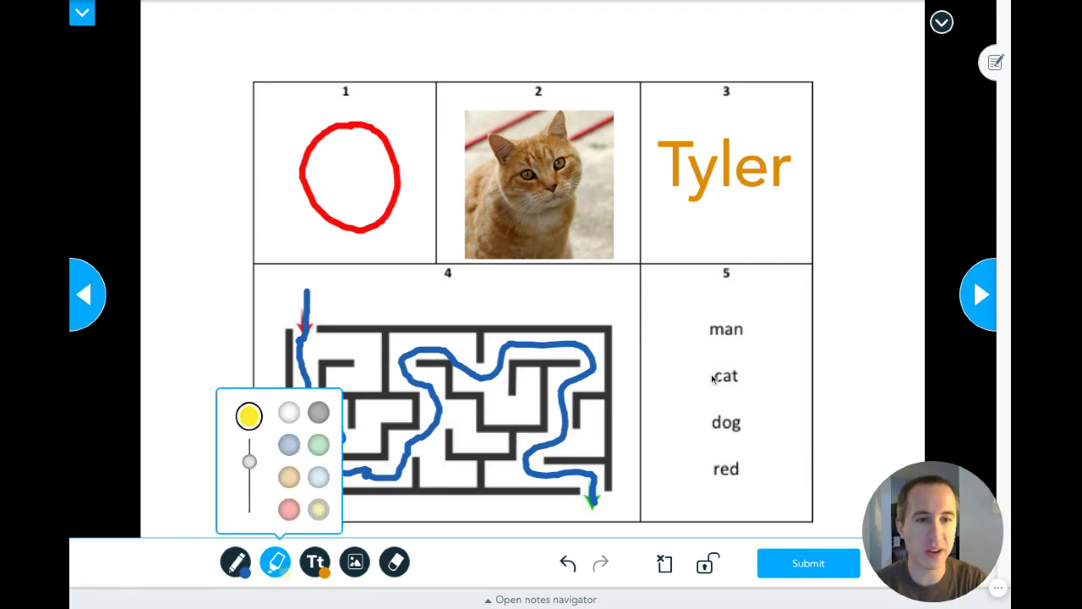
pyautogui.moveTo(715, 375); pyautogui.dragTo(718, 378)
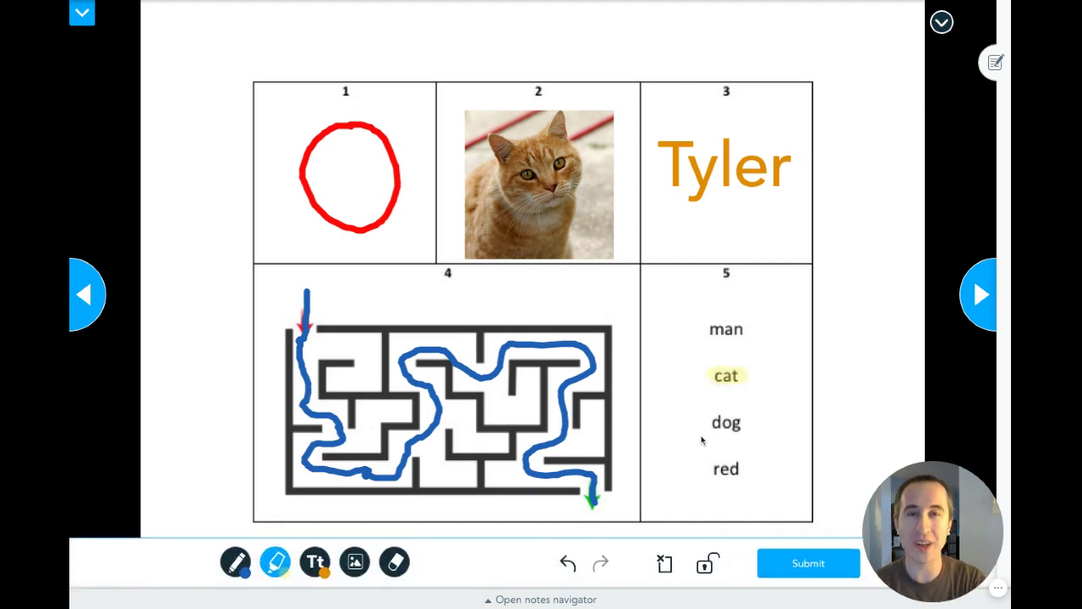
pyautogui.click(795, 565)
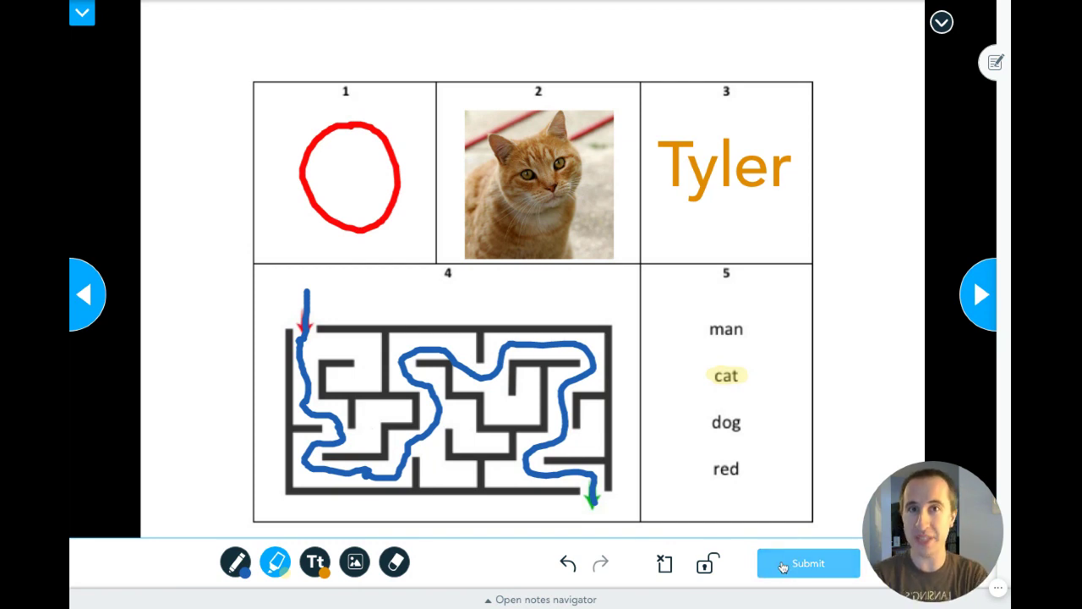
# - Submit the completed Draw It worksheet
pyautogui.click(799, 565)
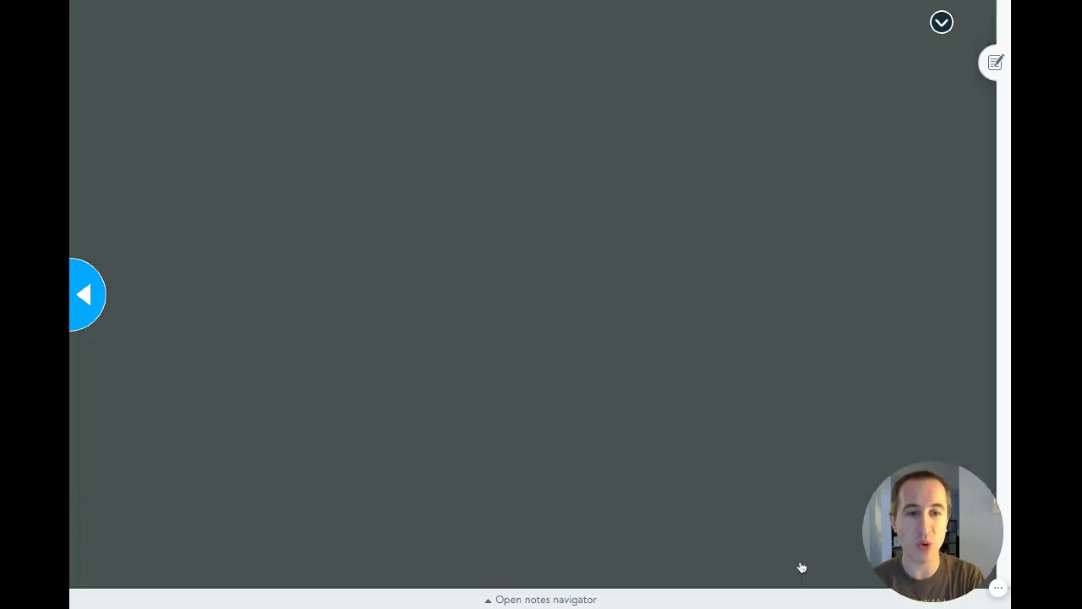